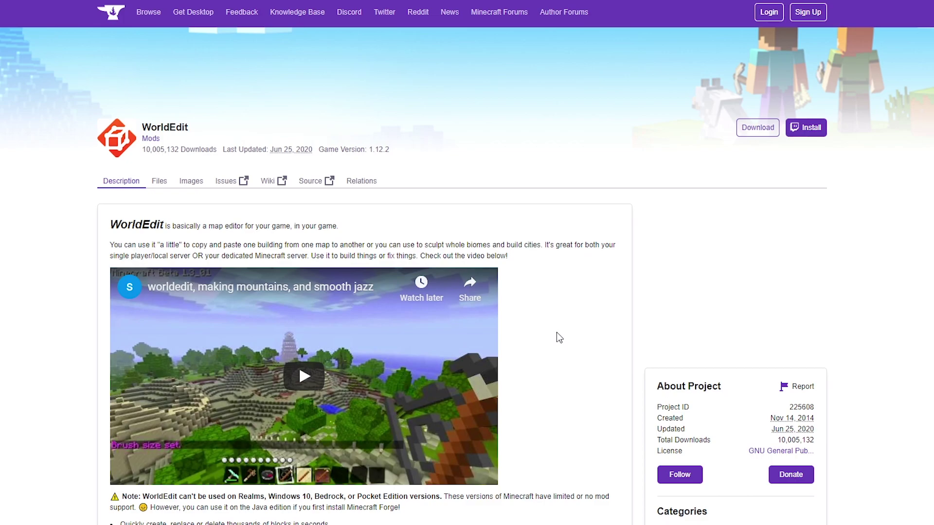
- Scroll through the Fabric install notes on the page
scroll(559, 338, down, 3)
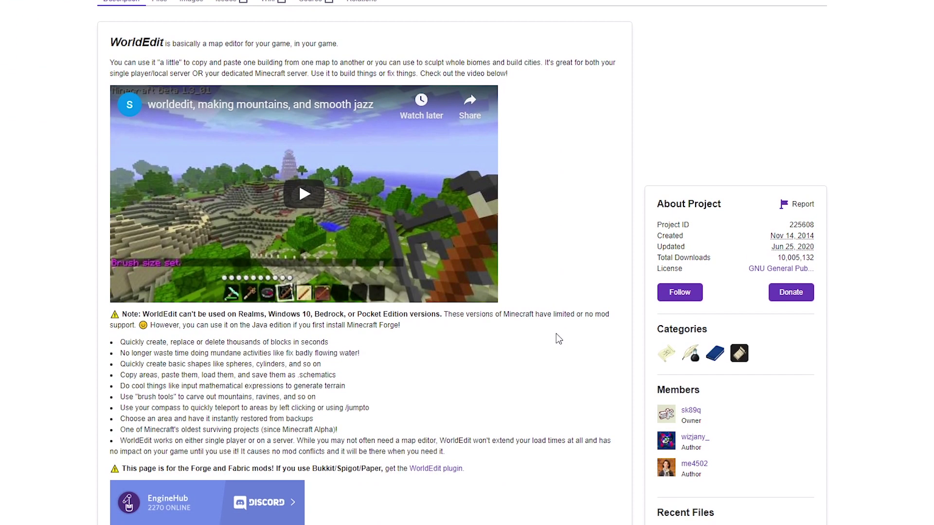
scroll(556, 334, down, 6)
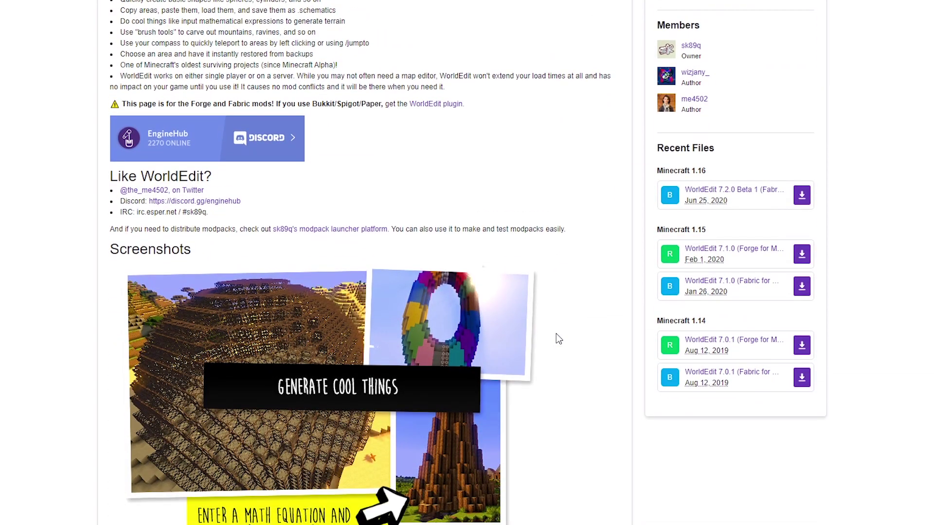
scroll(558, 339, up, 4)
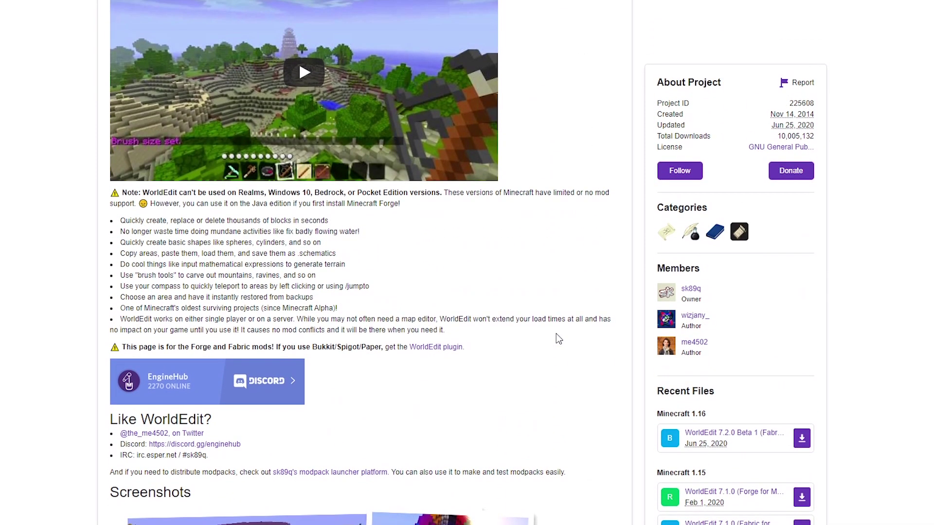
scroll(558, 339, down, 4)
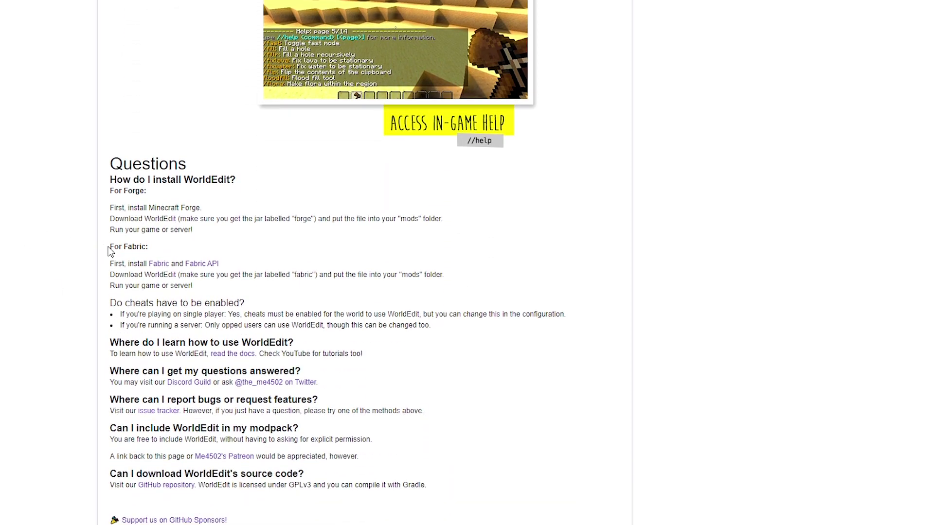
click(156, 247)
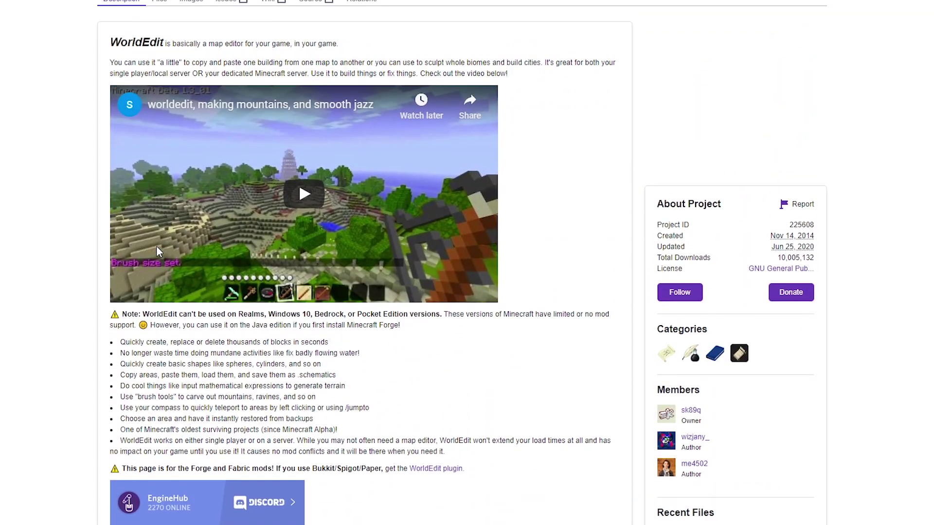
scroll(156, 247, up, 5)
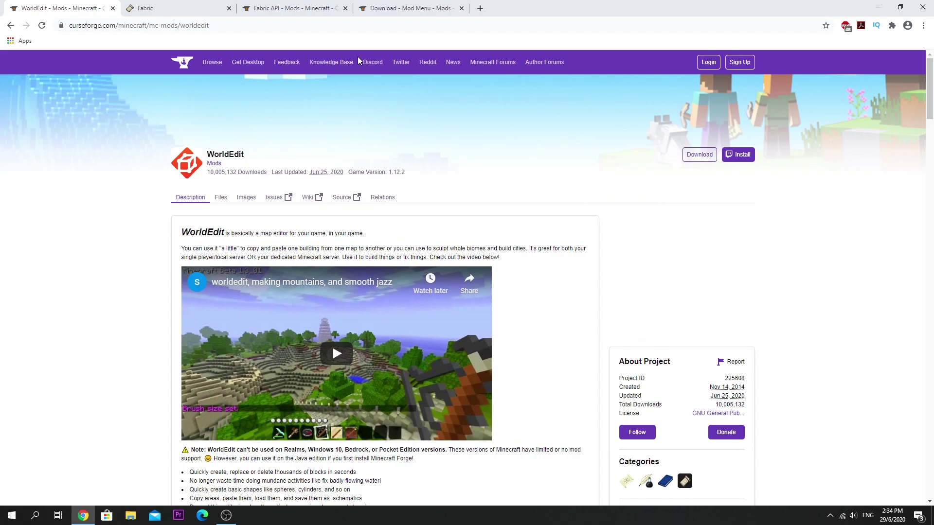
- Download the Windows (.EXE) Fabric installer and launch it, then close the installer window
click(204, 5)
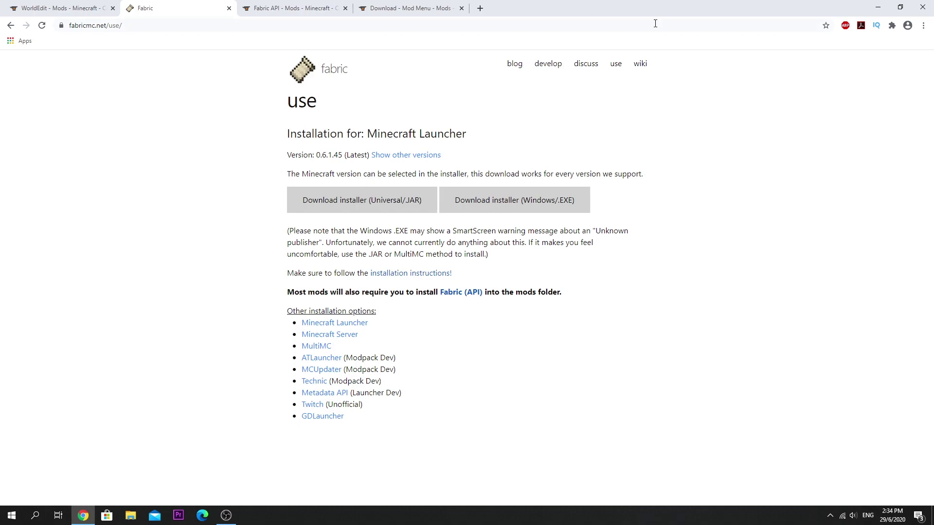
click(475, 206)
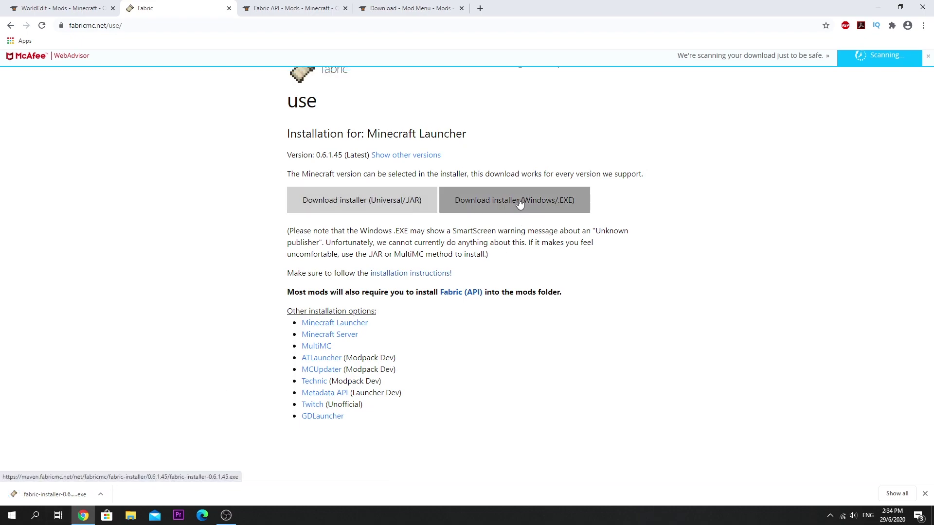
click(53, 494)
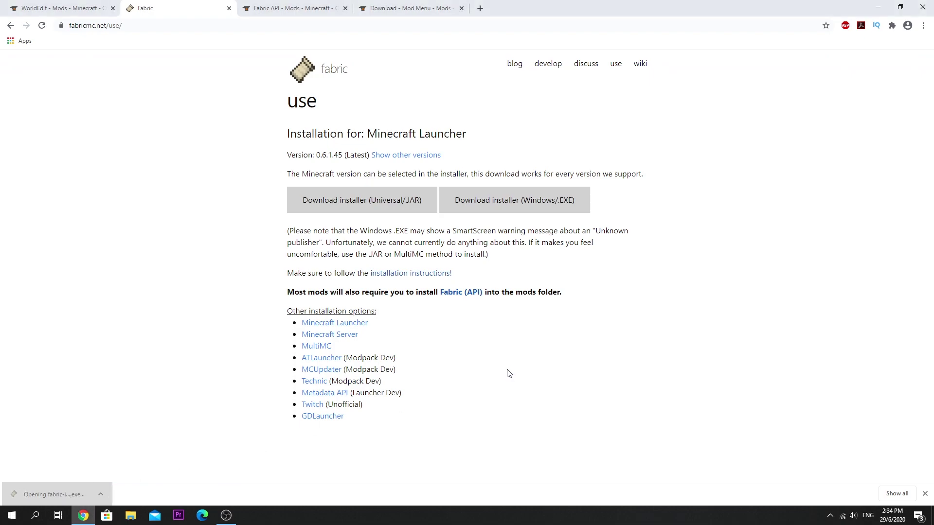
drag(447, 203, 662, 201)
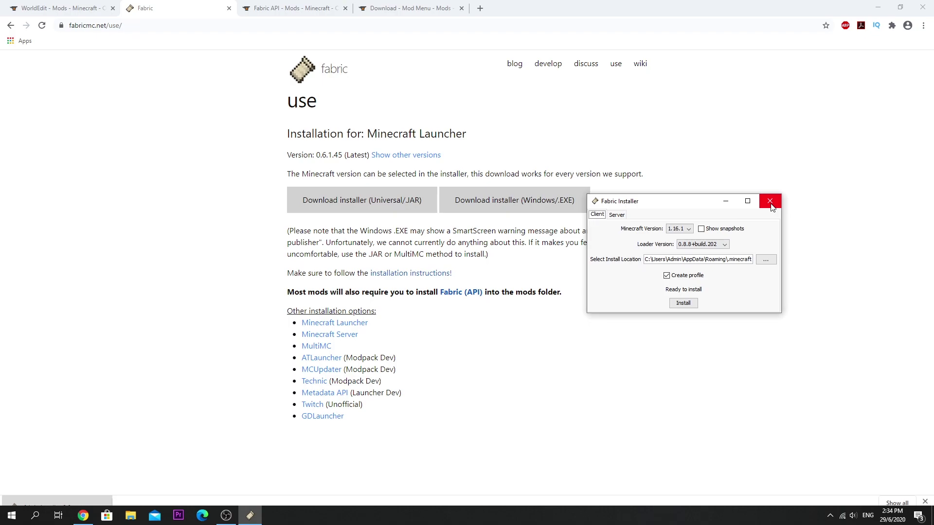
click(770, 201)
- Open fabric-installer-0.6.1.45.jar from Downloads with Java(TM) Platform SE binary
click(130, 515)
click(317, 233)
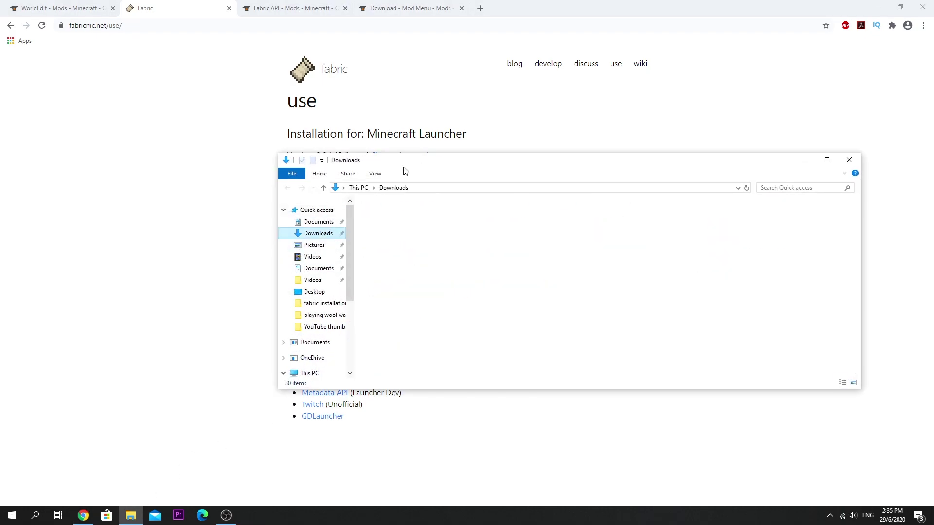
drag(522, 157, 521, 175)
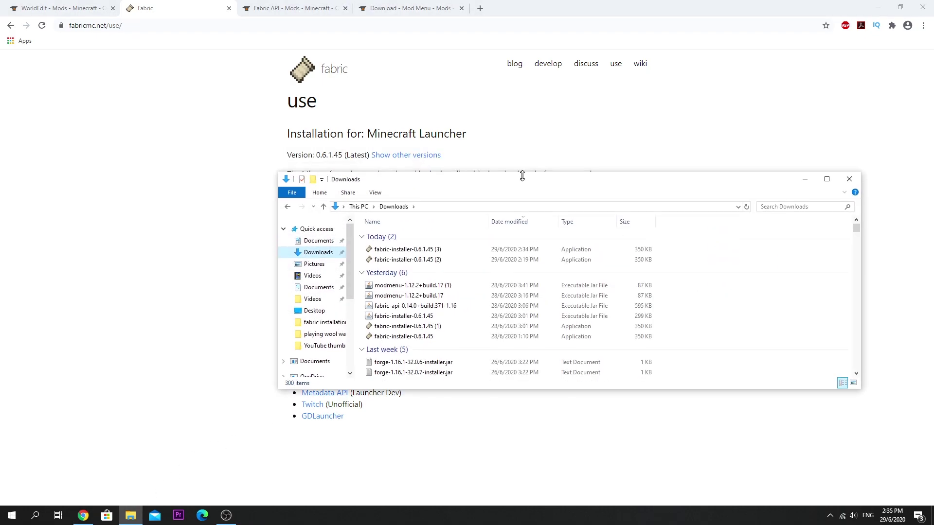
click(389, 317)
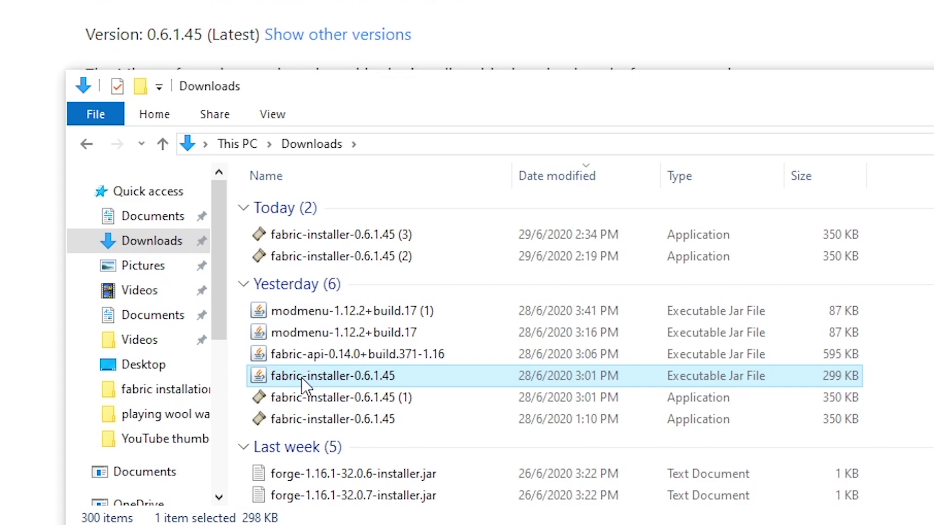
right_click(302, 380)
mouse_move(452, 70)
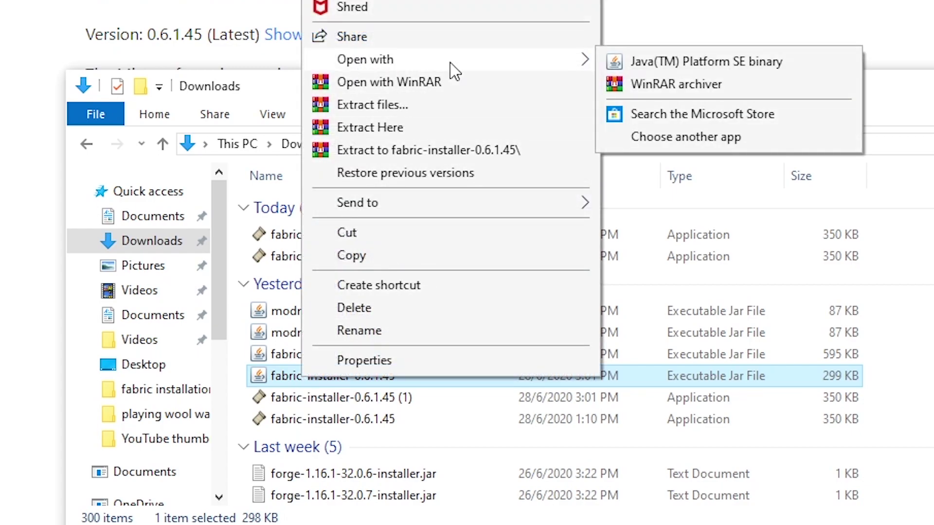
click(639, 63)
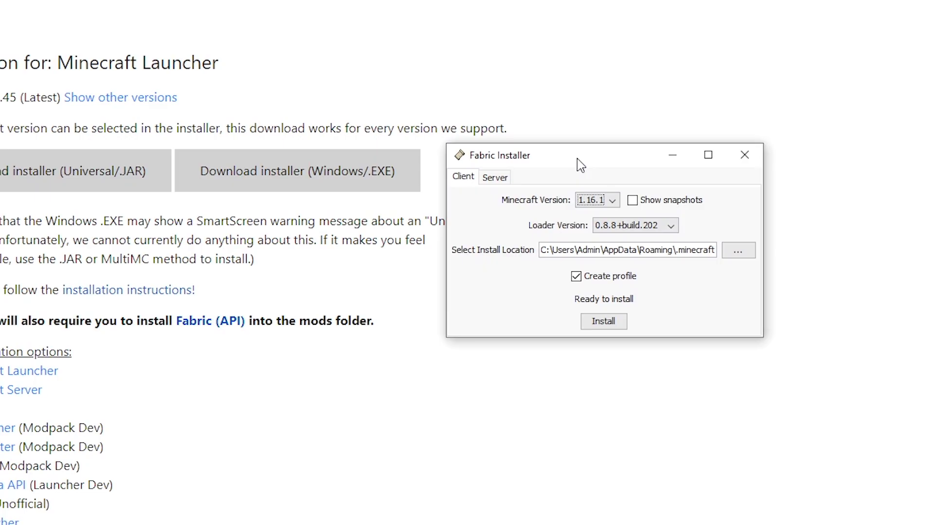
- Install Fabric Loader 0.8.8+build.202 for 1.16.1, confirm success, and minimize the installer
click(620, 323)
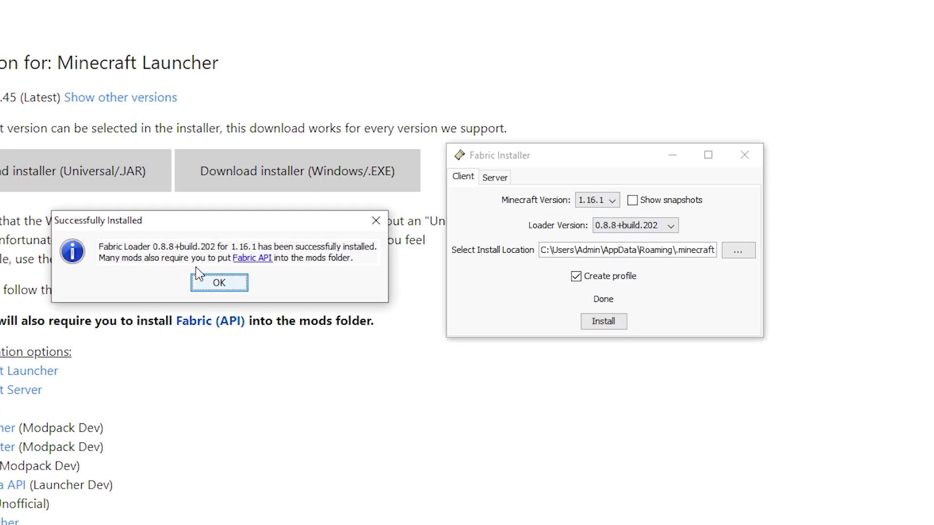
click(206, 286)
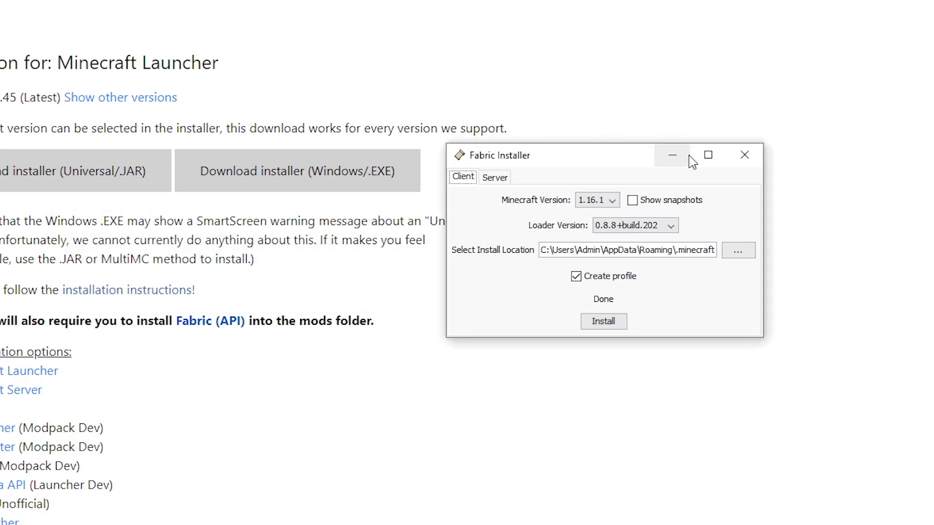
click(680, 164)
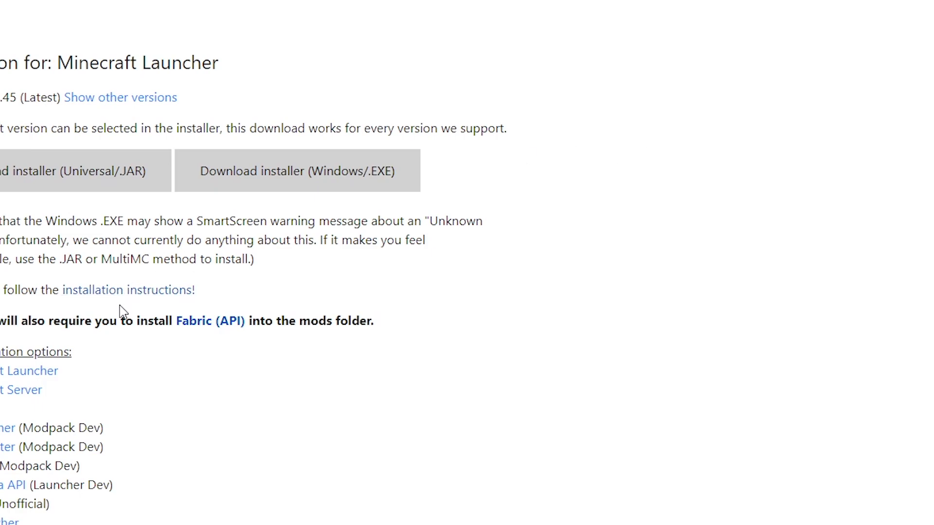
click(219, 322)
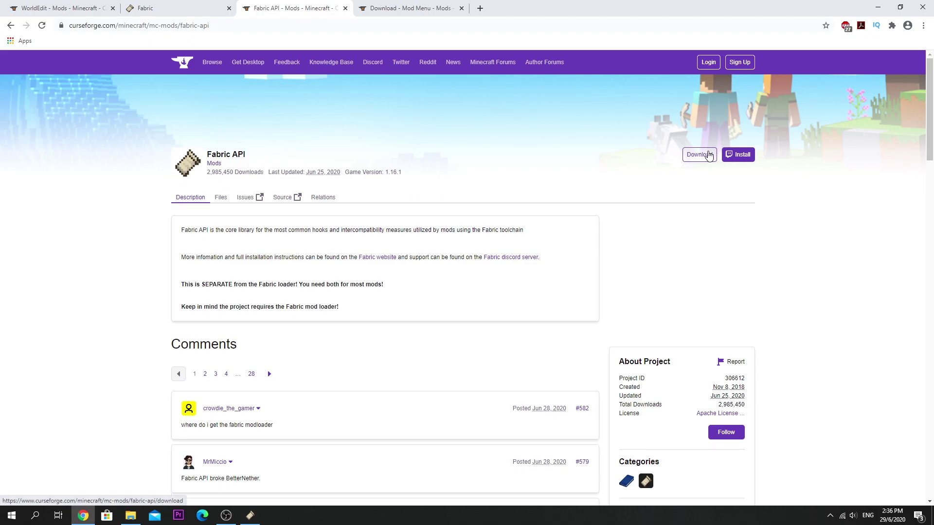
- Download the fabric-api-0.14.0 jar from CurseForge and keep it in the download shelf
click(708, 155)
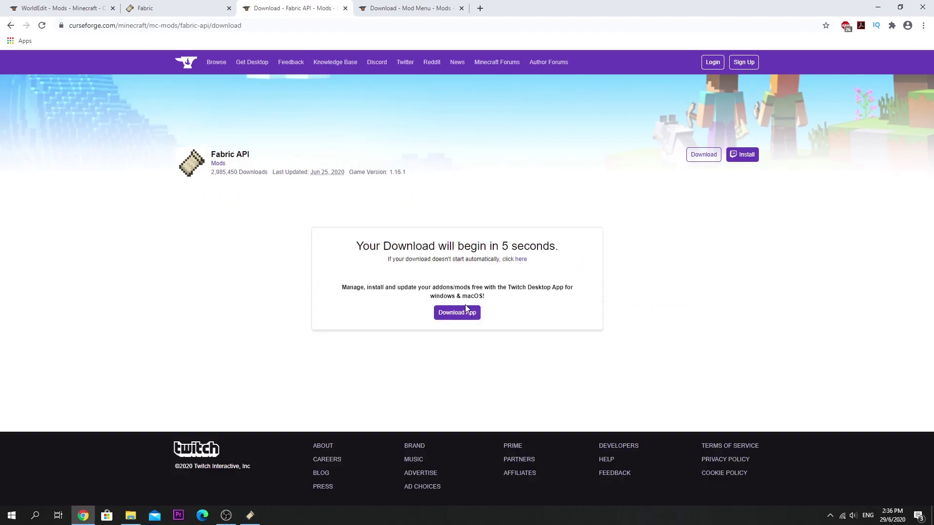
click(520, 259)
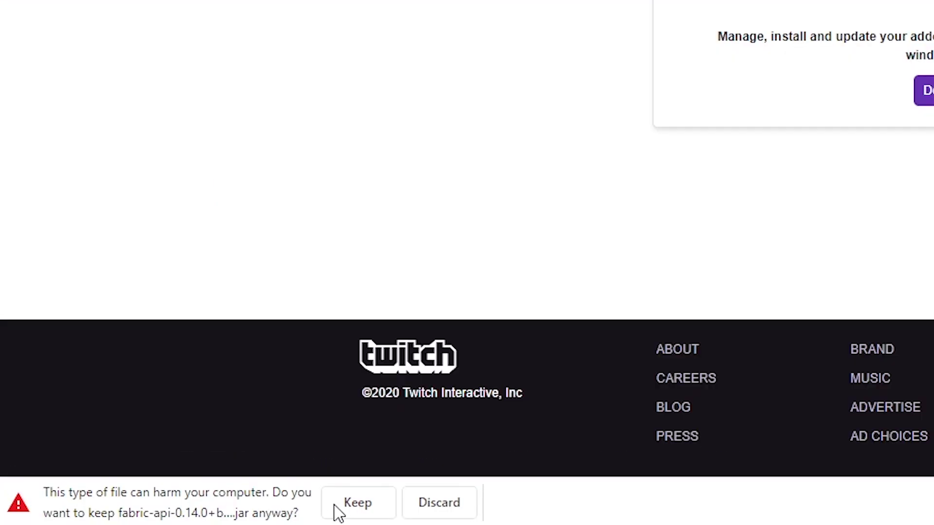
click(168, 518)
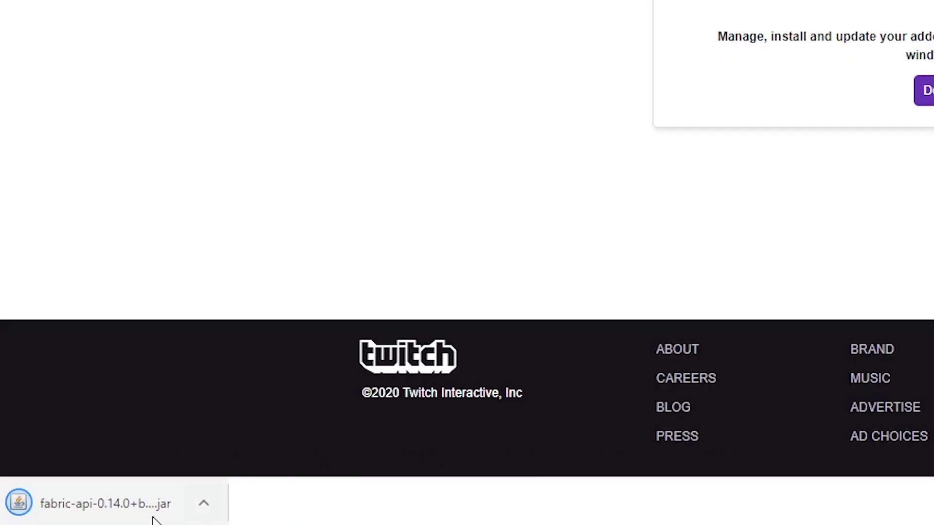
key(alt+Tab)
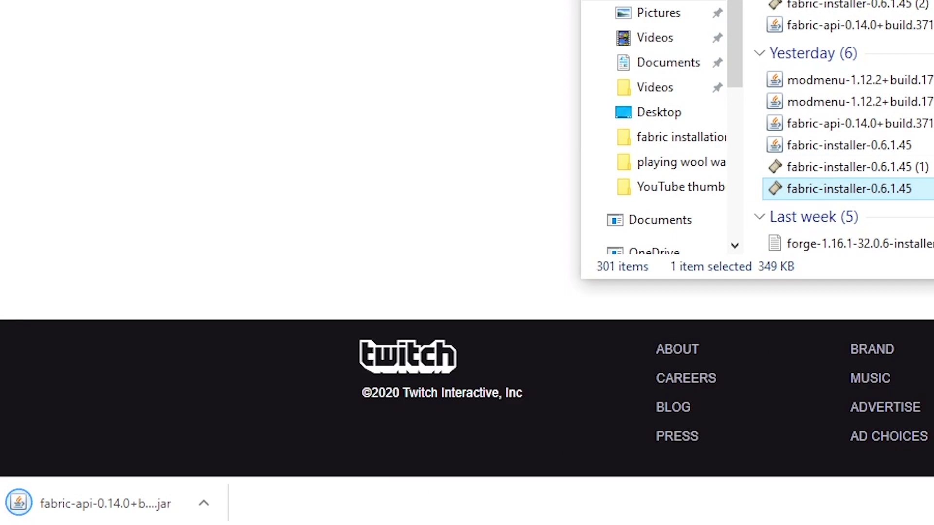
key(alt+Tab)
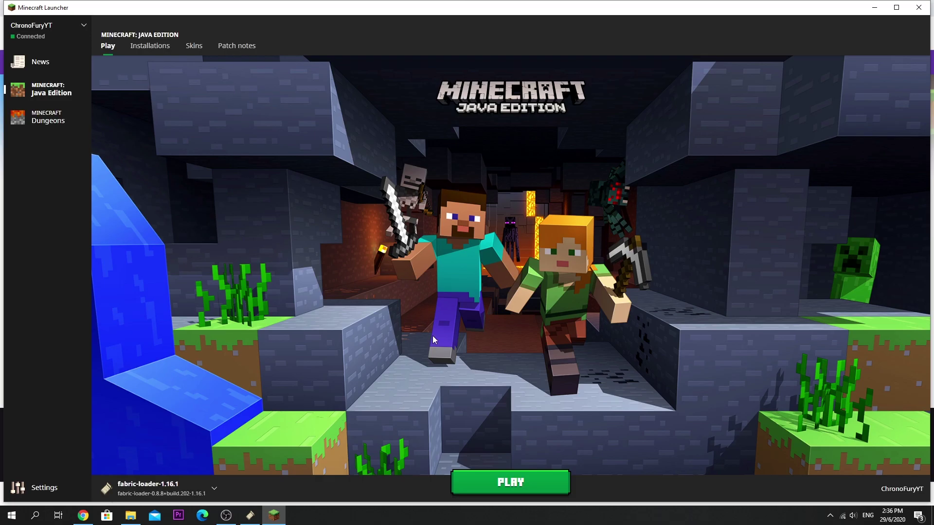
- Select the fabric-loader-1.16.1 installation in the Launcher and press PLAY
click(160, 488)
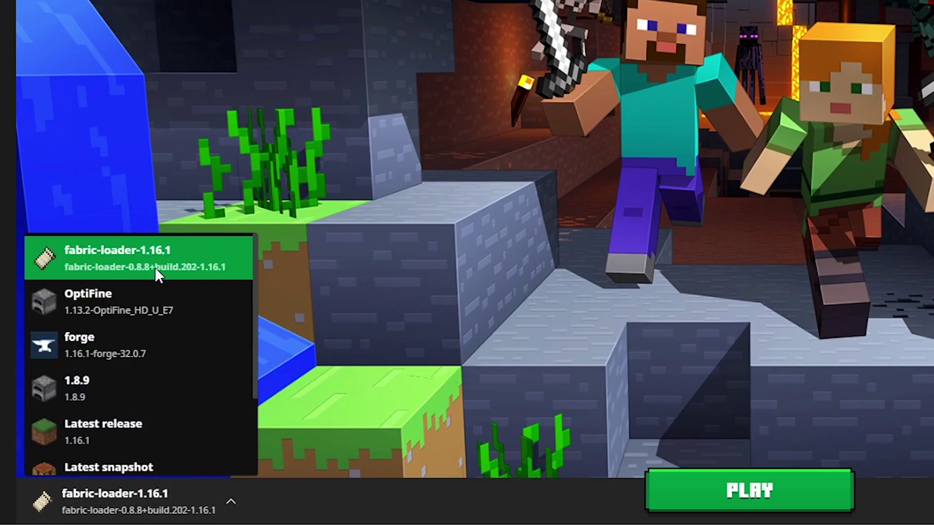
click(171, 354)
click(141, 496)
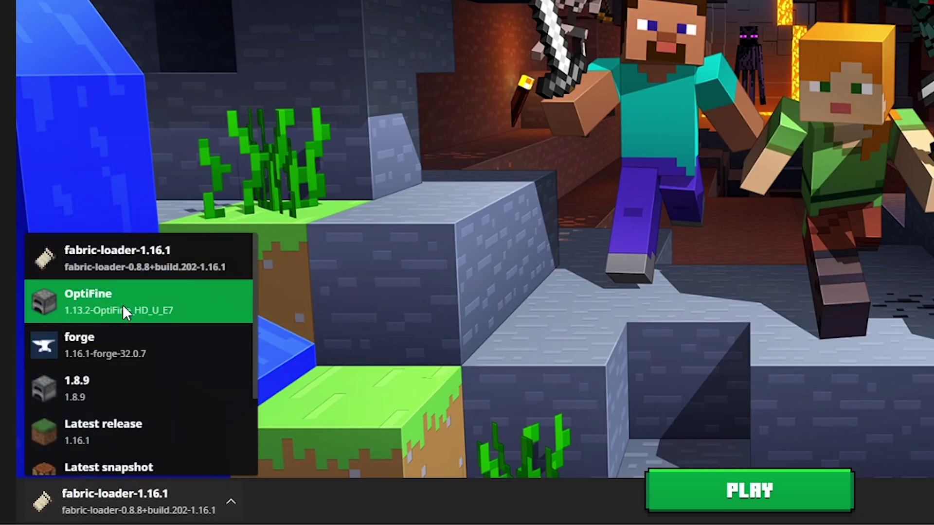
click(119, 265)
click(723, 496)
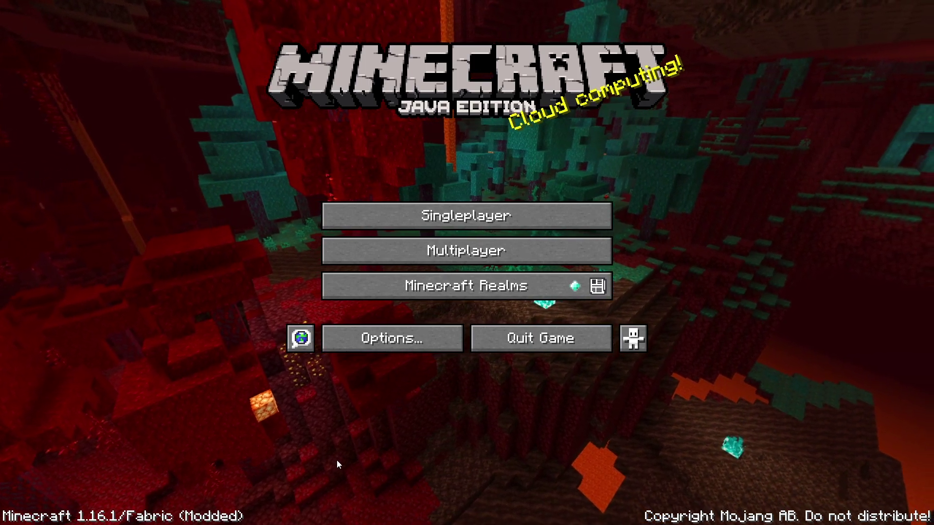
- Quit Minecraft from the Fabric-modded title screen
click(521, 354)
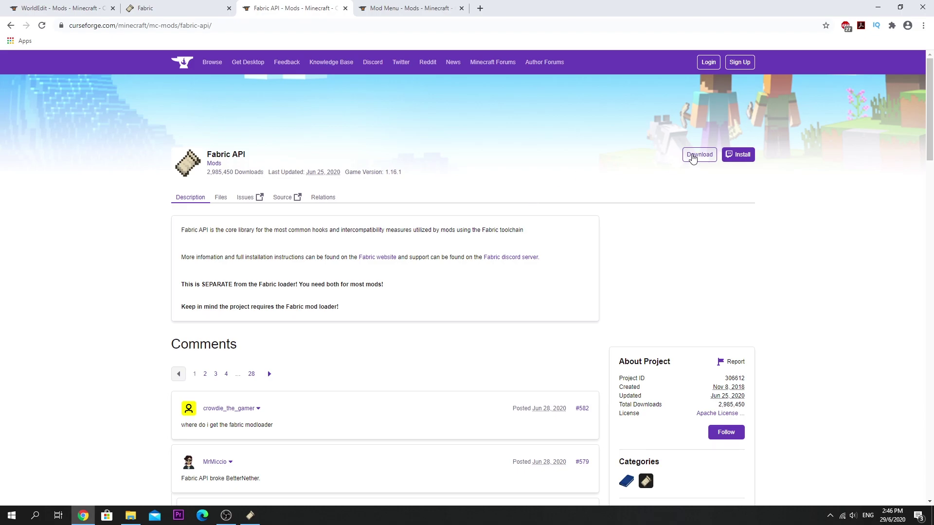
- Download another copy of the fabric-api-0.14.0 jar and keep it despite the warning
click(691, 158)
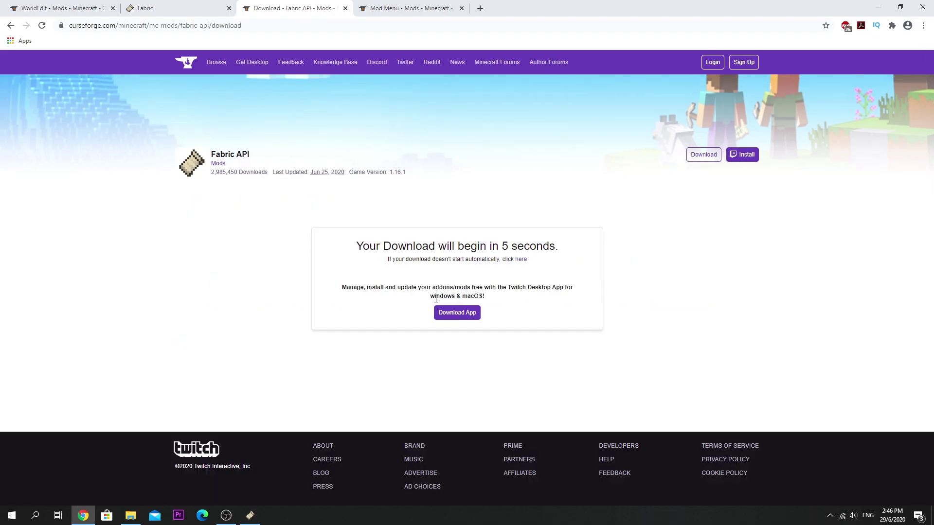
click(519, 260)
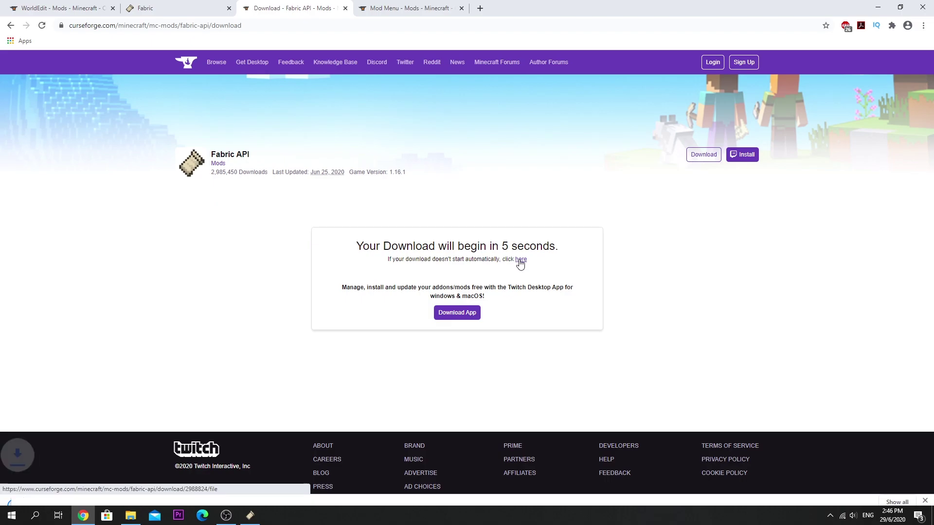
click(173, 494)
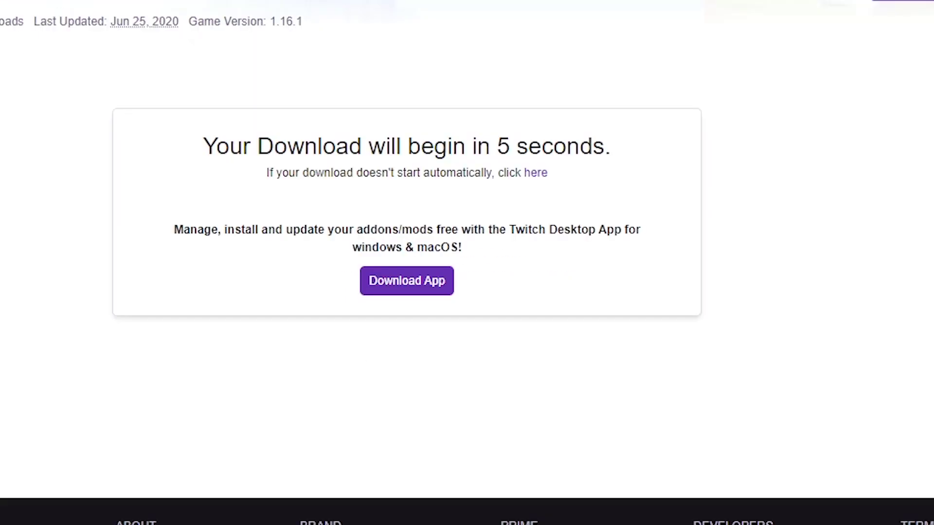
key(alt+Tab)
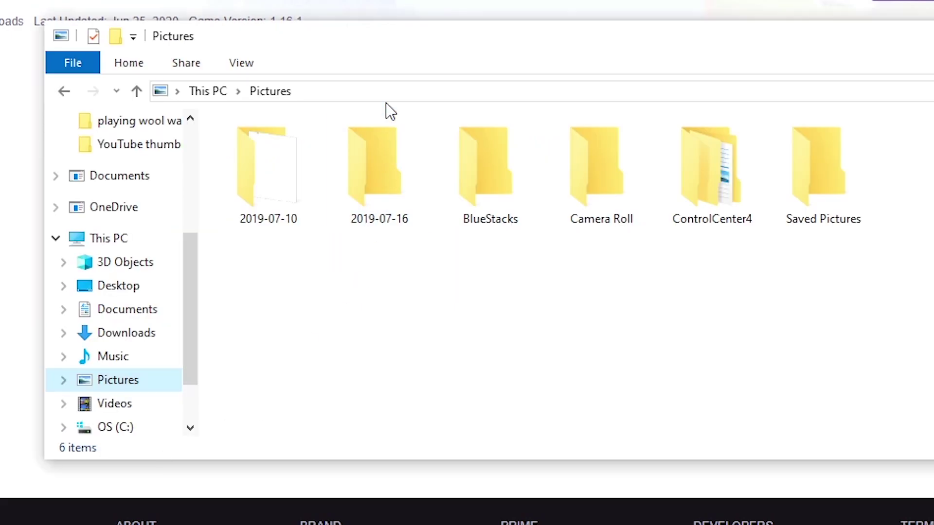
- Go to %appdata%\.minecraft\mods and drag the fabric-api-0.14.0 jar into it
click(387, 85)
key(BackSpace)
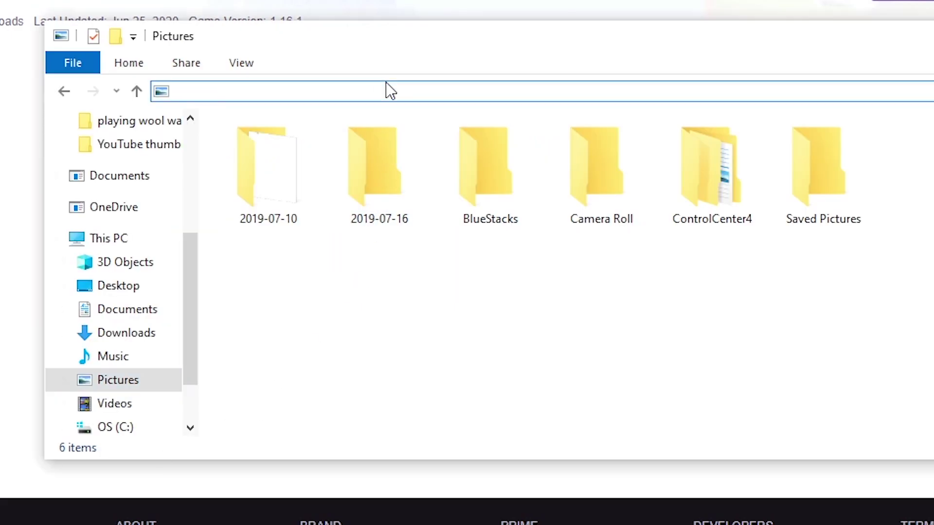
text(%appdata%)
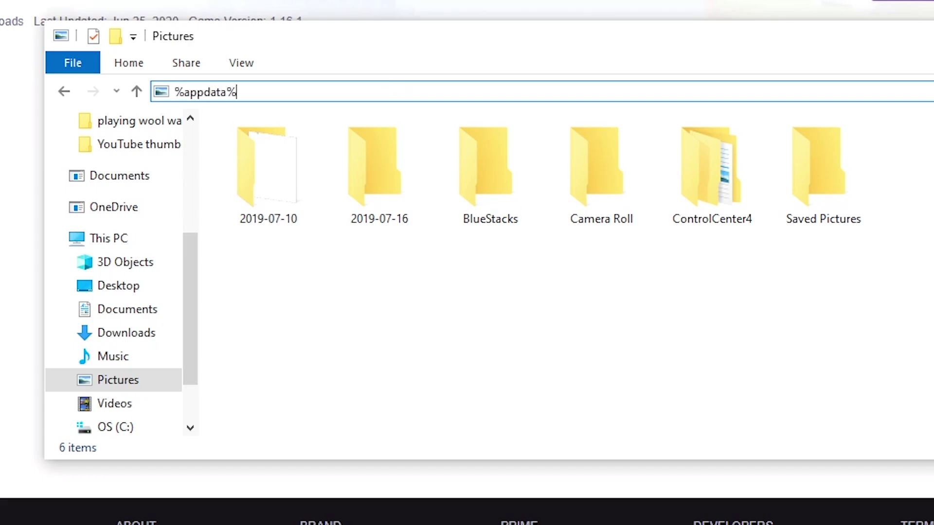
key(Return)
double_click(294, 157)
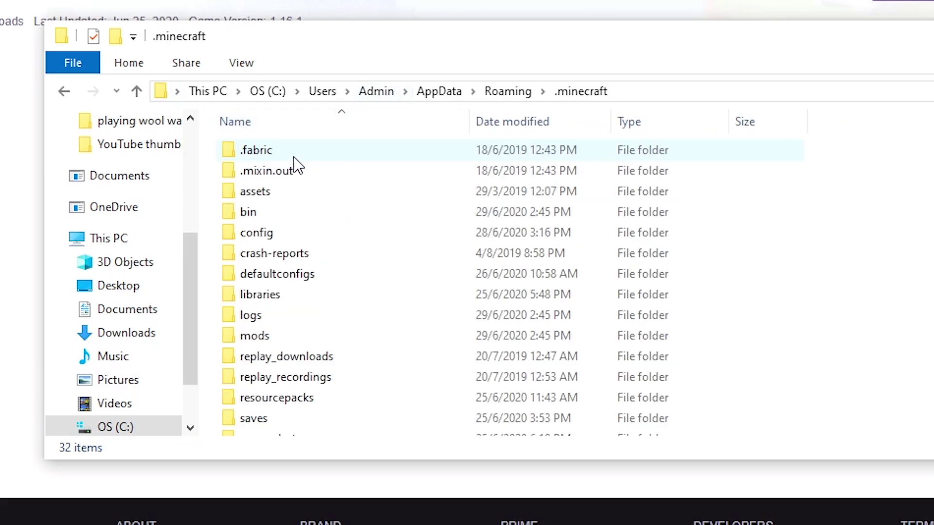
double_click(255, 340)
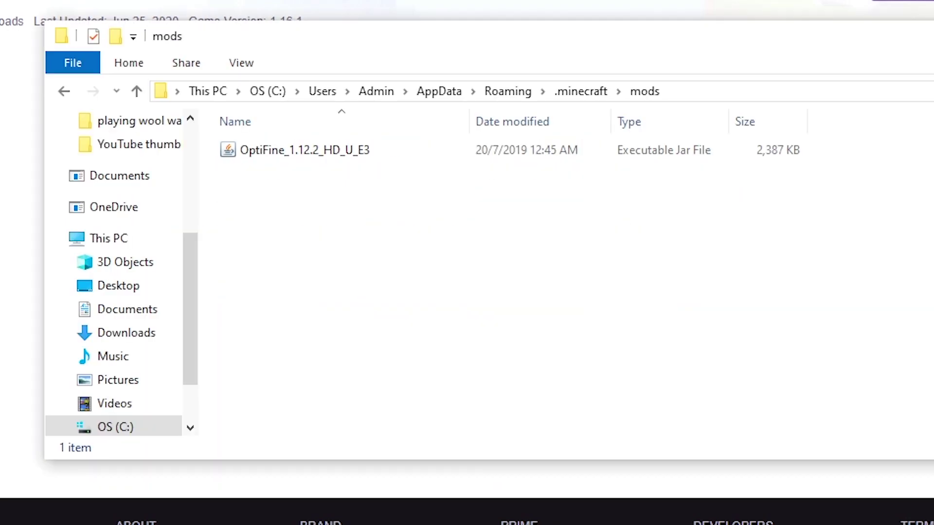
drag(292, 486, 357, 281)
click(352, 277)
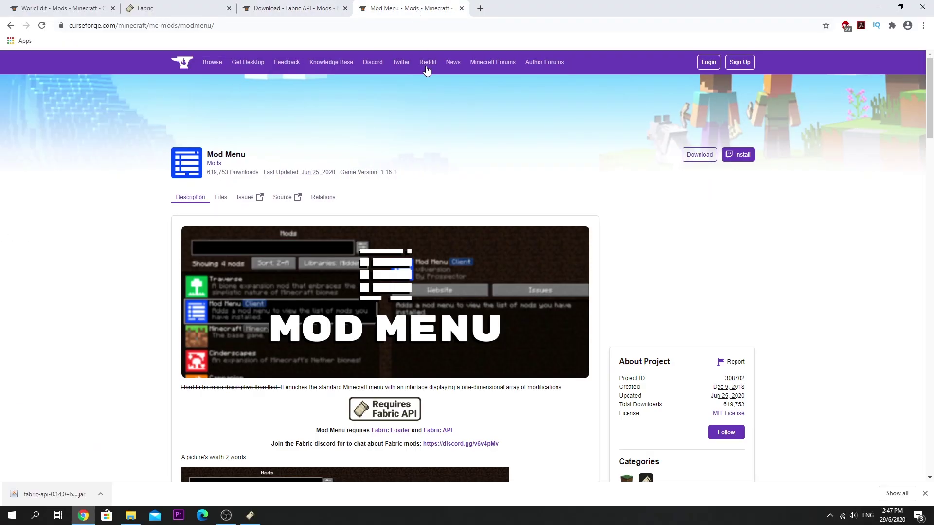
- Scroll through the Mod Menu page for 1.16.1, noting its Fabric Loader and API requirements
scroll(442, 99, down, 2)
scroll(442, 102, up, 2)
scroll(443, 100, down, 5)
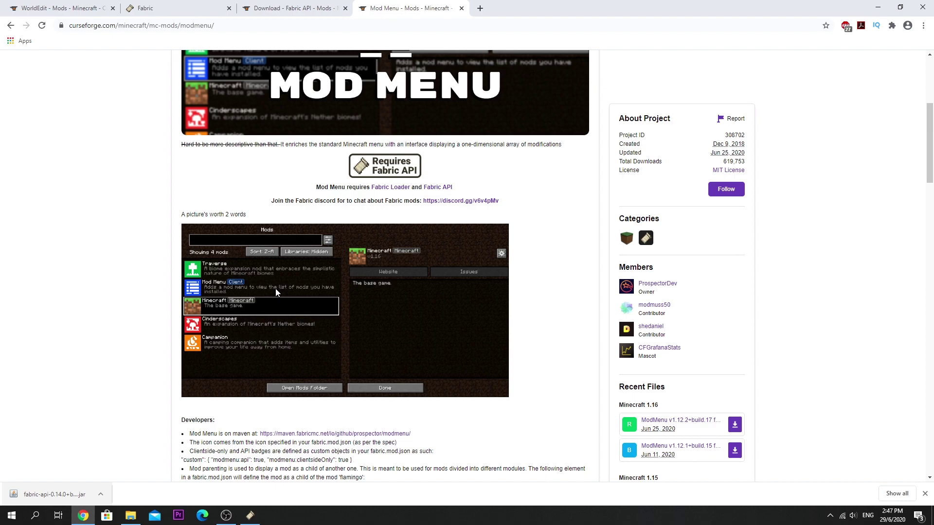
scroll(275, 288, up, 5)
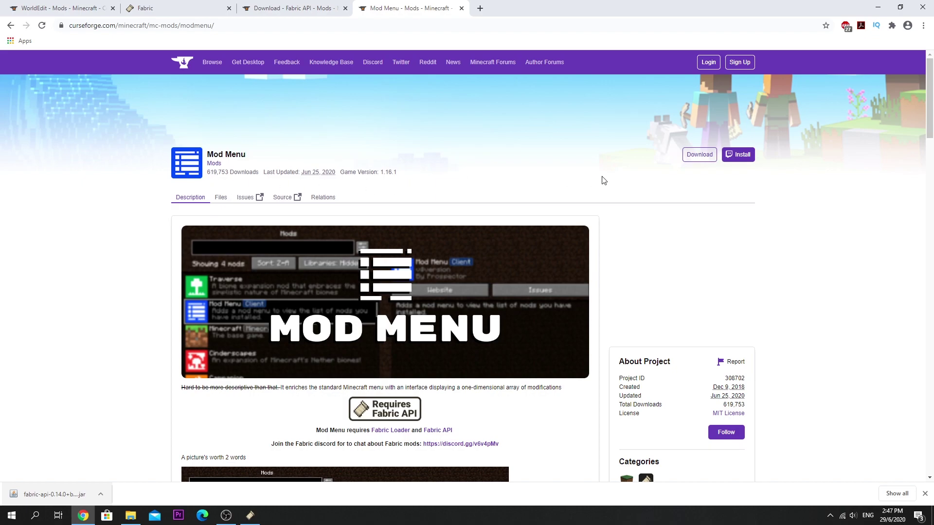
- Download and keep the modmenu-1.12.2 jar so it lands in the .minecraft mods folder
click(689, 162)
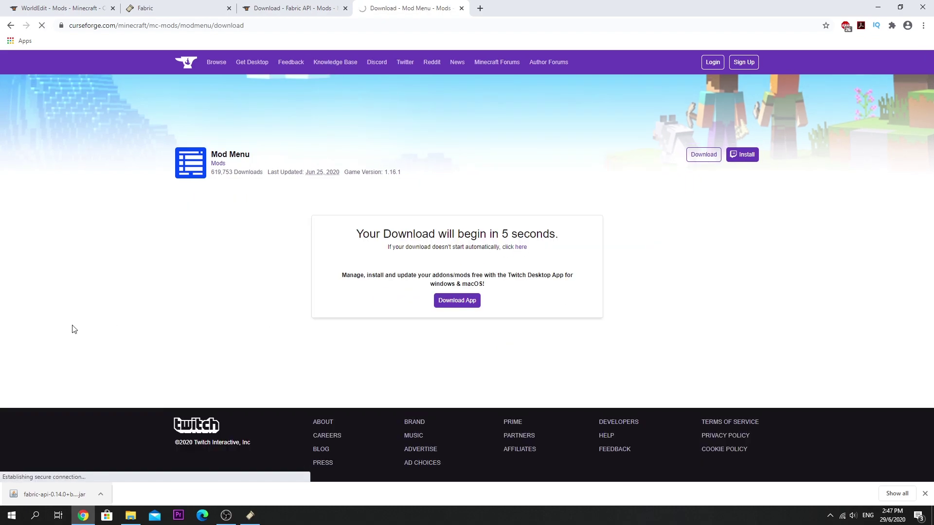
click(210, 494)
click(53, 495)
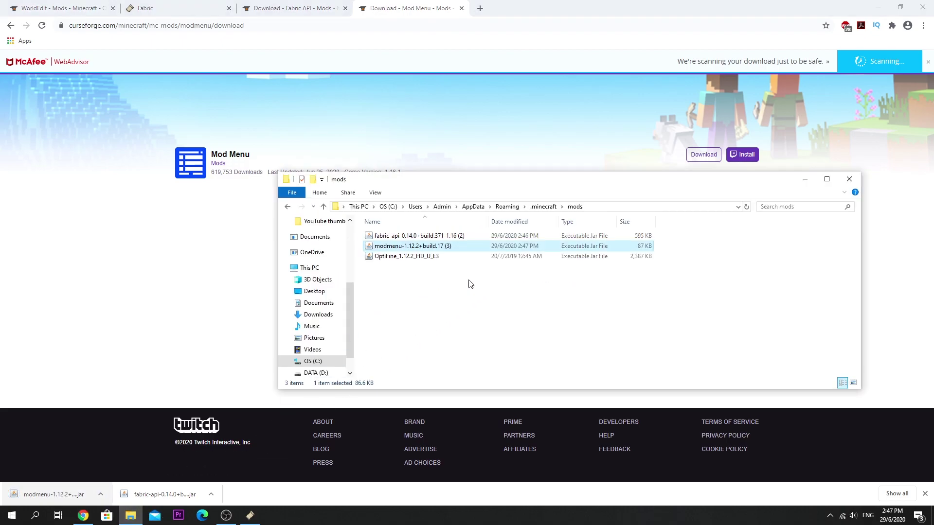
click(806, 181)
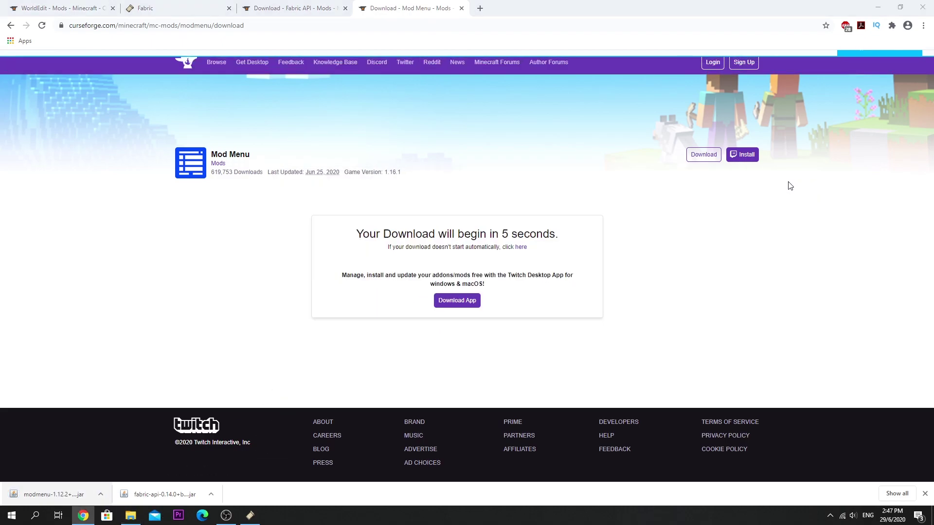
click(87, 5)
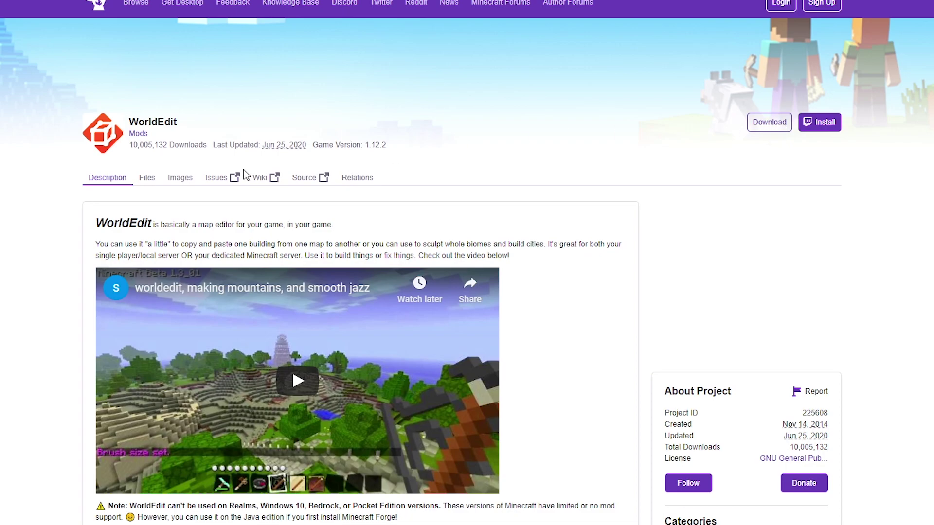
- Download the WorldEdit 7.2.0 Beta 1 Fabric 1.16.1 jar from the Files list and drag it into the mods folder
click(146, 178)
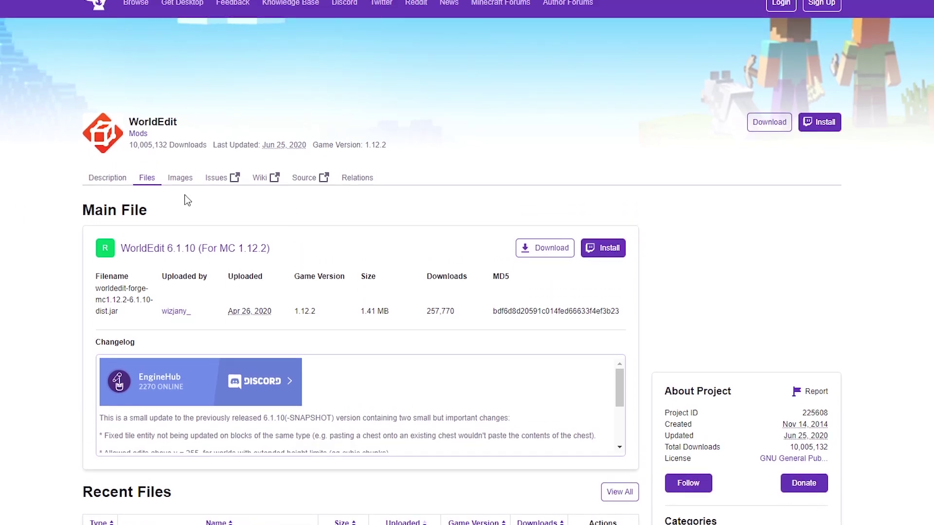
scroll(461, 253, down, 3)
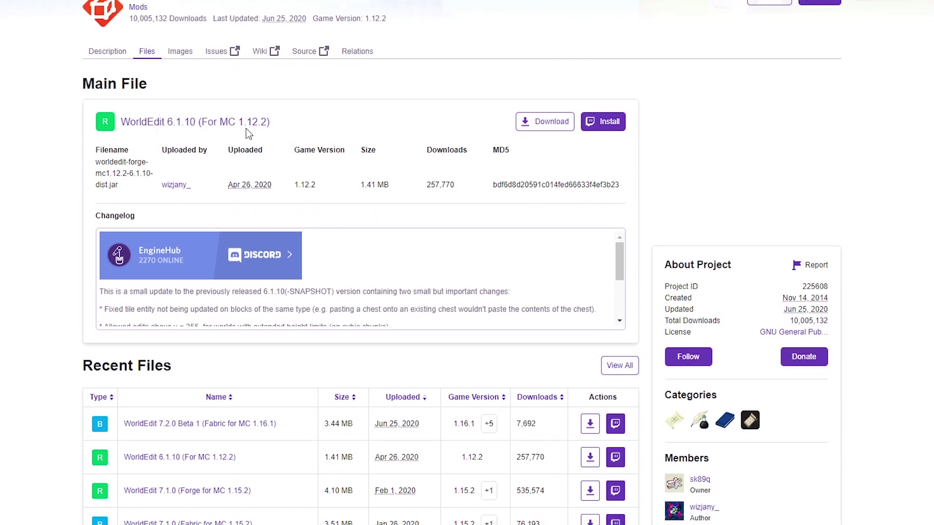
scroll(300, 278, down, 3)
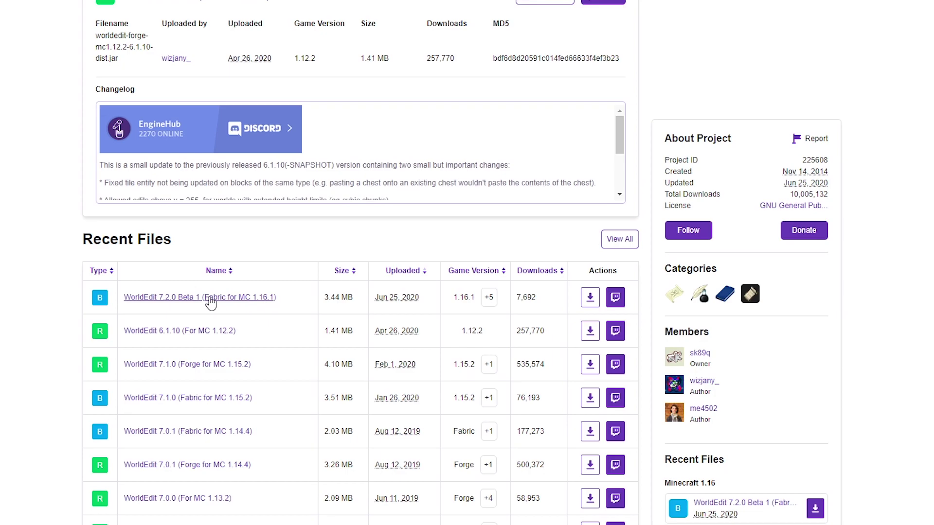
click(589, 299)
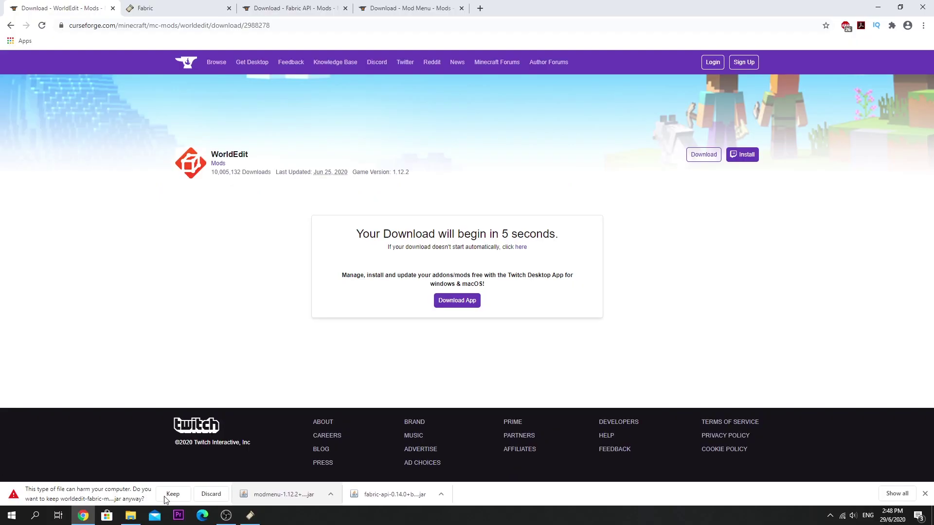
click(173, 494)
drag(48, 494, 495, 323)
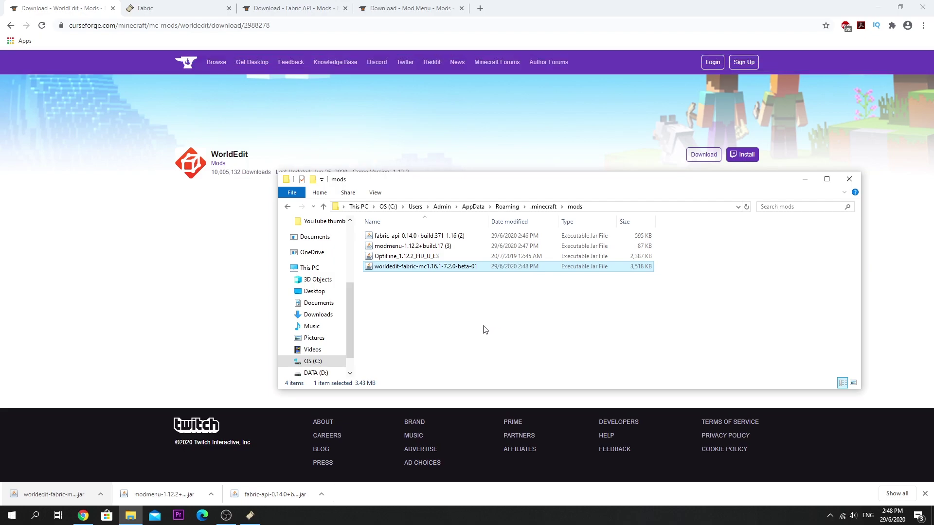
click(36, 516)
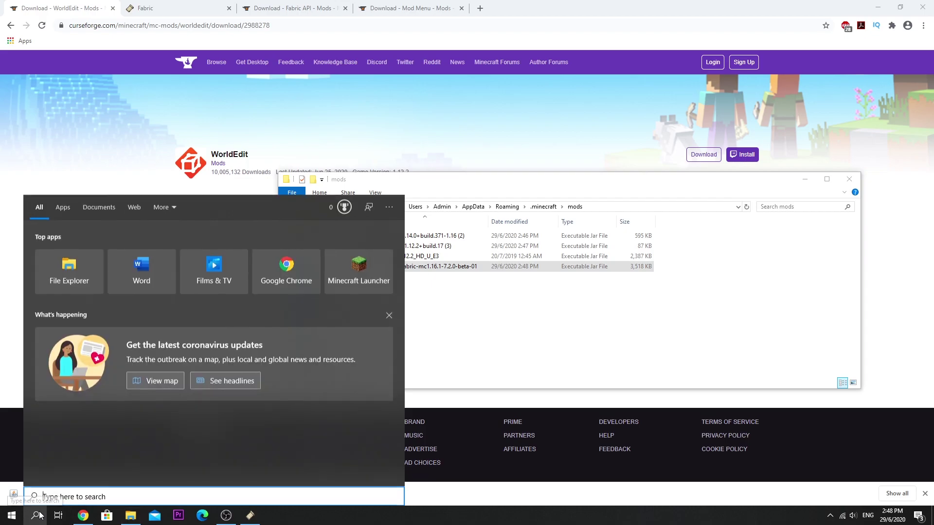
- Confirm Mod Menu and WorldEdit v7.2.0-beta-01 appear in Minecraft's Mods list, then open Singleplayer
click(373, 275)
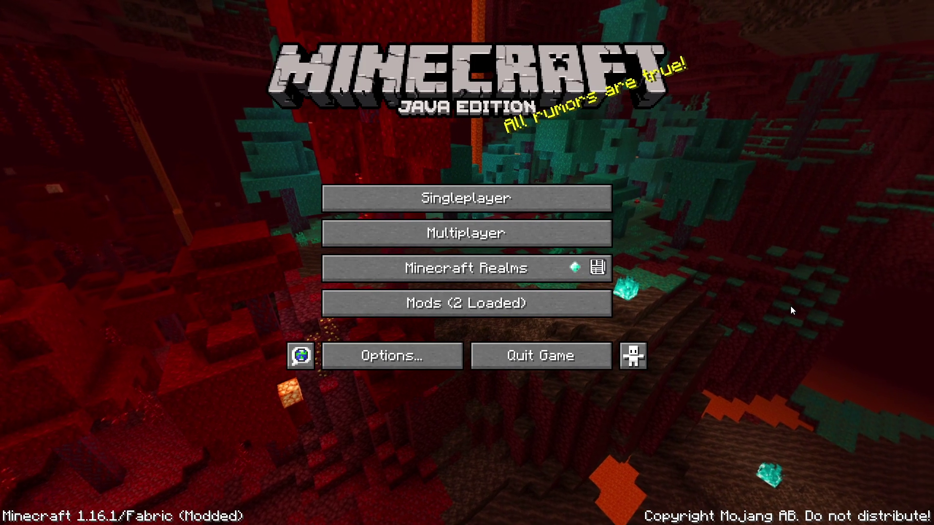
click(490, 316)
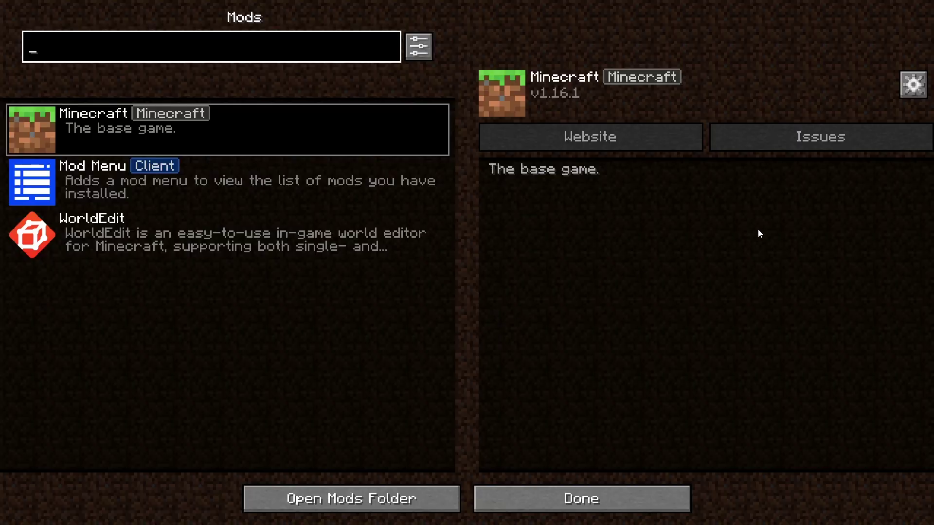
click(320, 191)
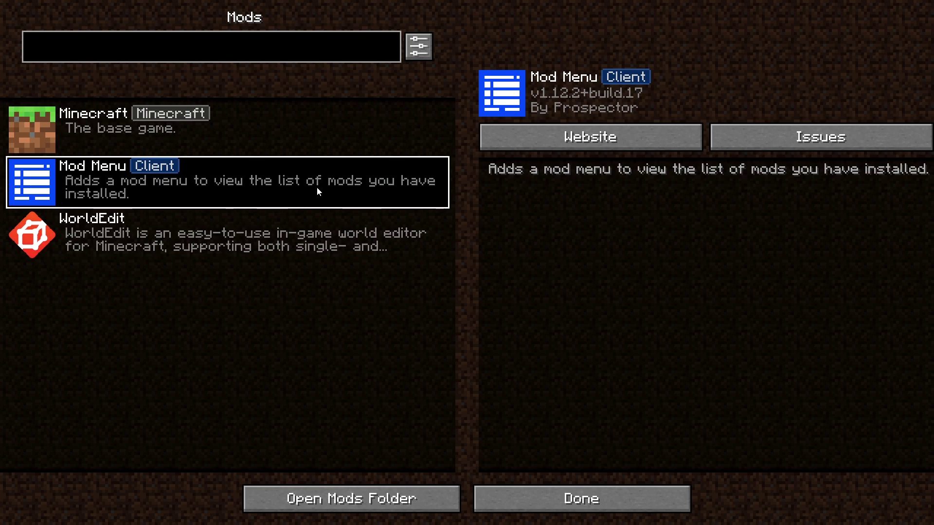
click(227, 250)
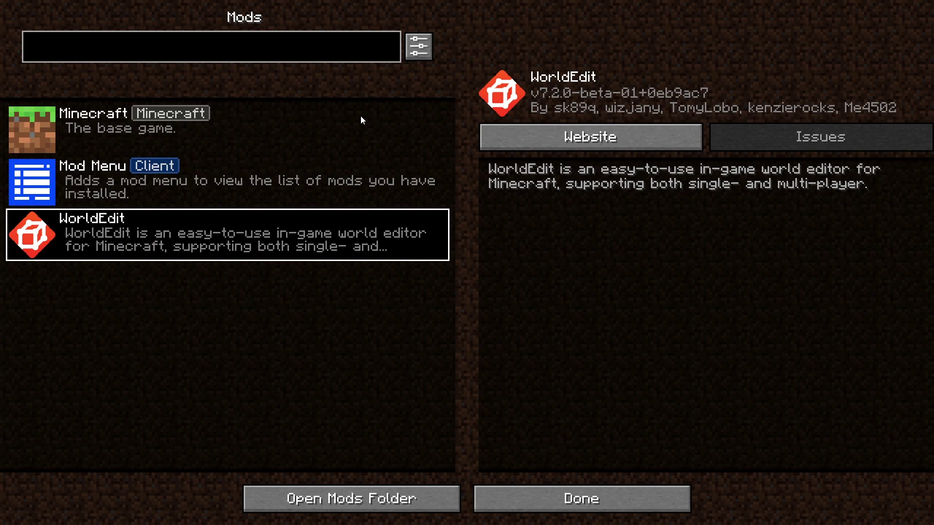
click(598, 489)
click(468, 198)
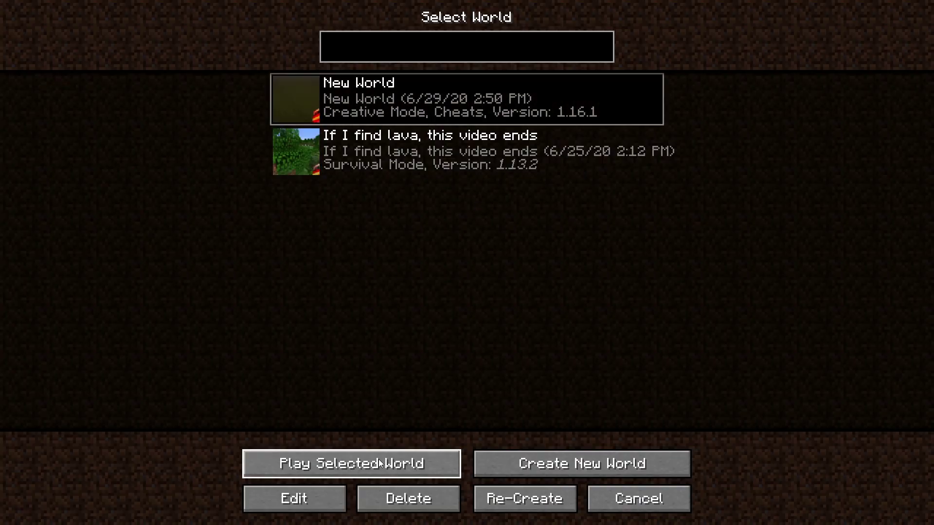
- Load the New World, get the WorldEdit wand with //wand, and mark two selection corners
click(379, 459)
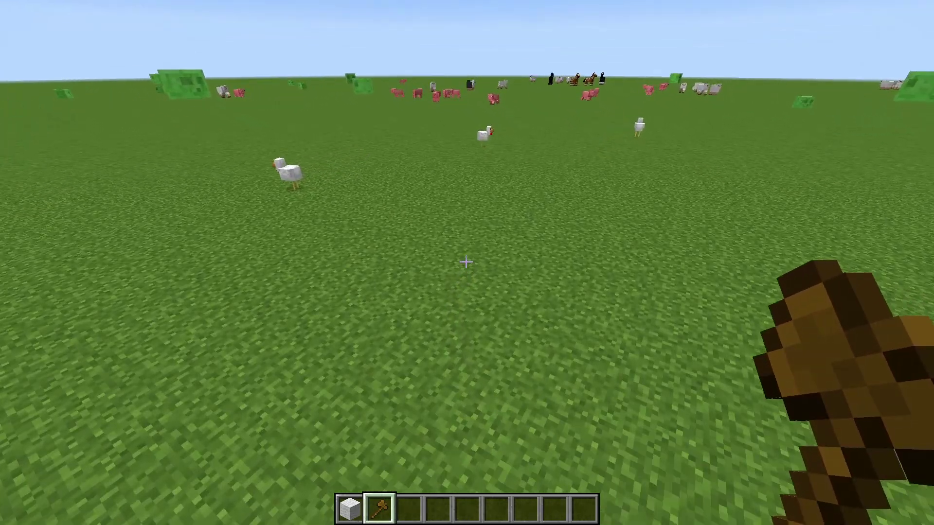
text(//wand)
key(Return)
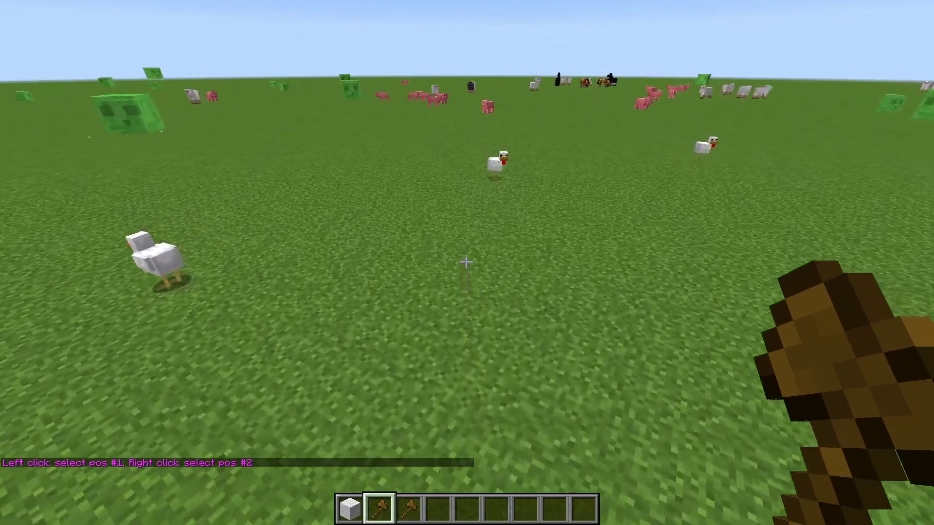
click(466, 263)
right_click(466, 262)
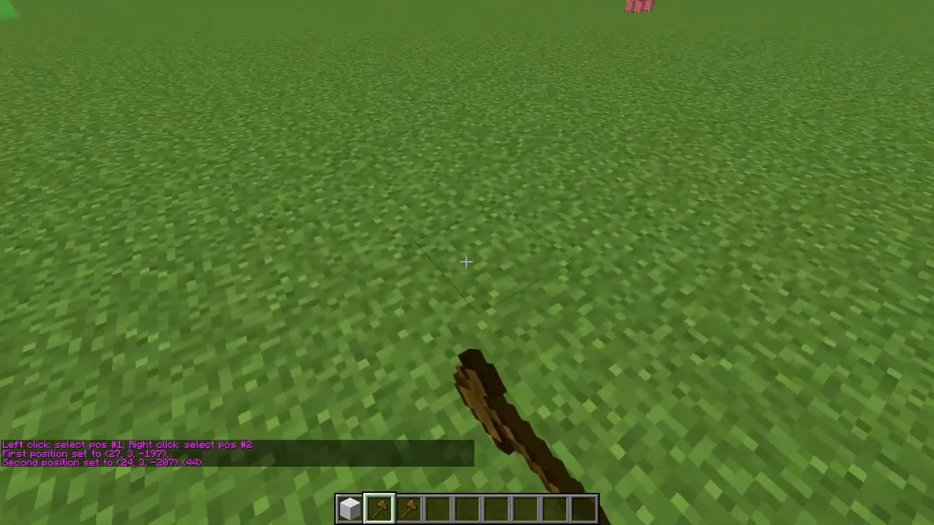
- Fill the selection with glass using //set glass, then surround it with //walls stone
text(//set gl)
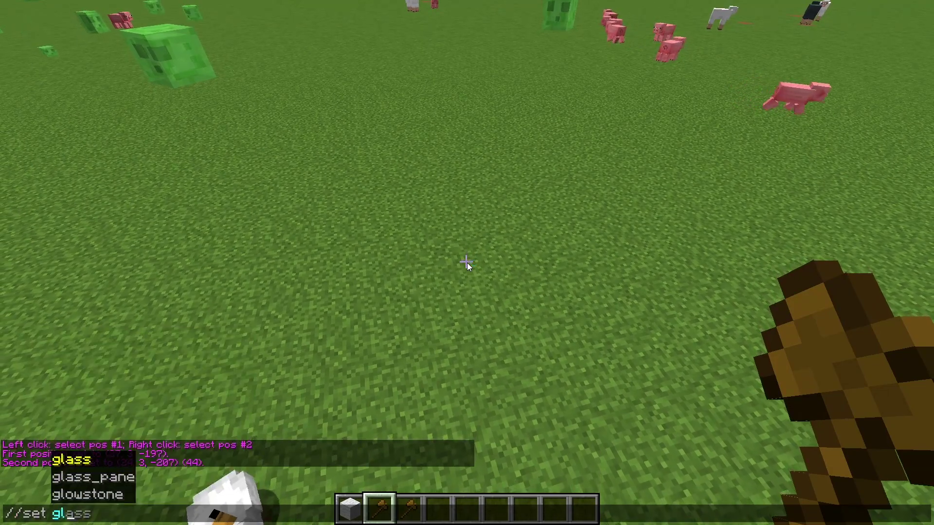
key(Tab)
key(Return)
key(slash)
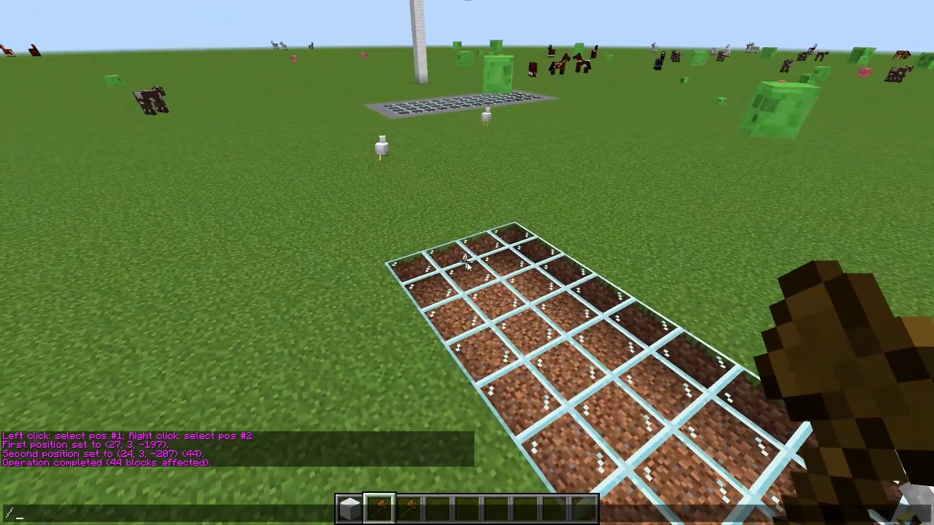
text(/walls s)
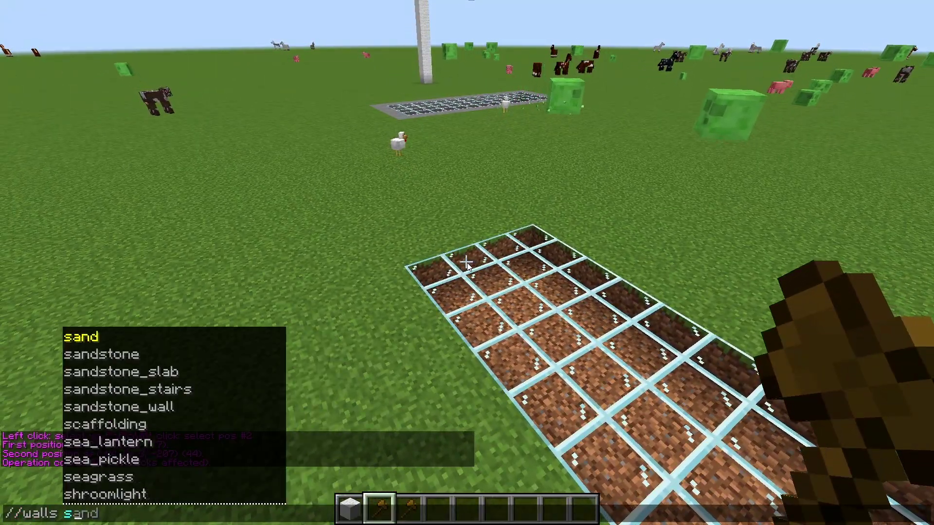
text(to)
key(Tab)
key(Return)
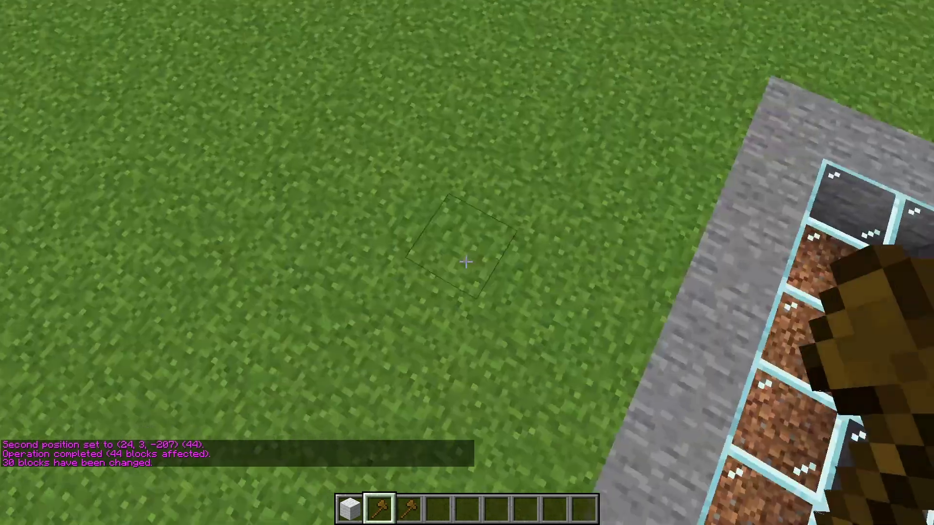
- Set a new first selection corner and run /up 10 to rise 10 blocks
click(466, 263)
key(slash)
text(up 10)
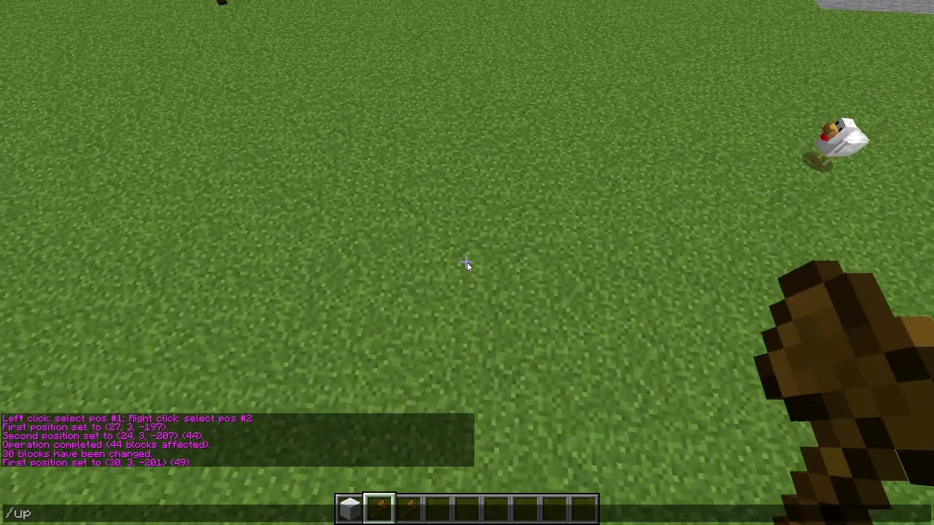
key(Return)
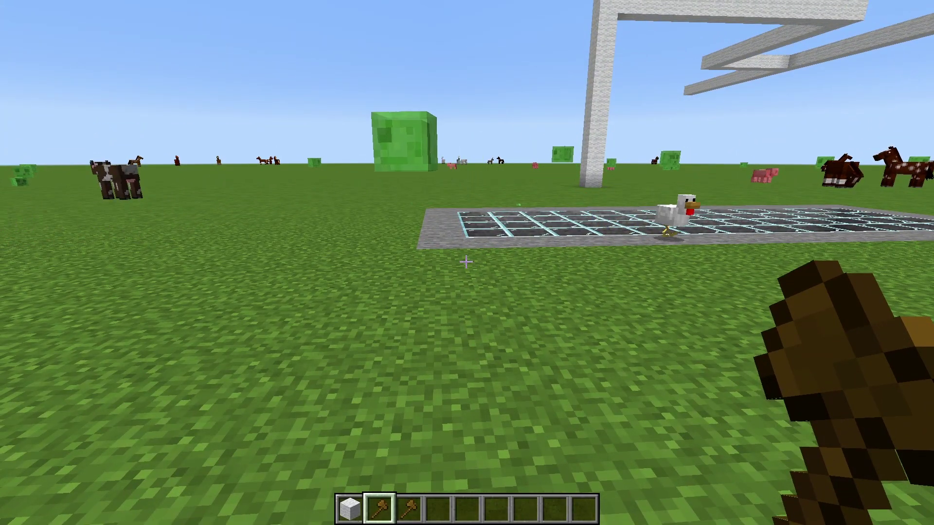
- Switch to empty hotbar slot 6 while looking down at the walled glass floor
key(6)
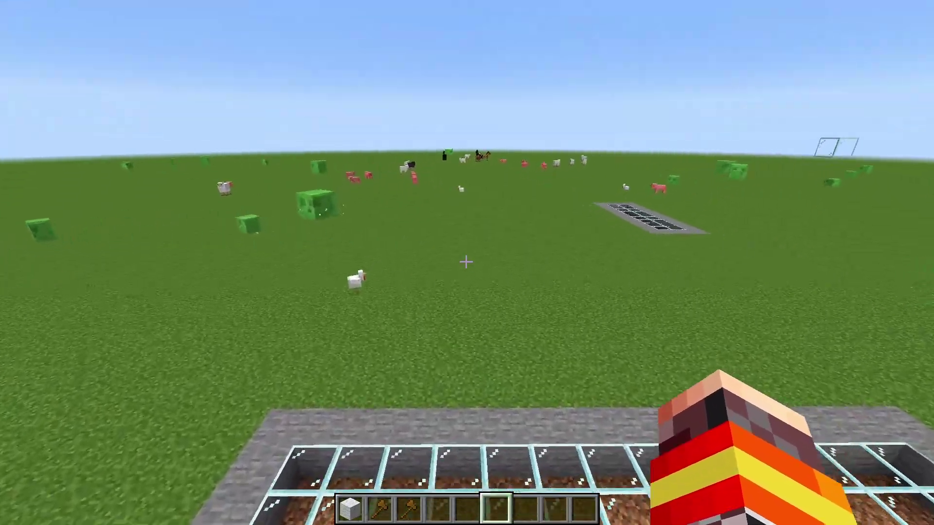